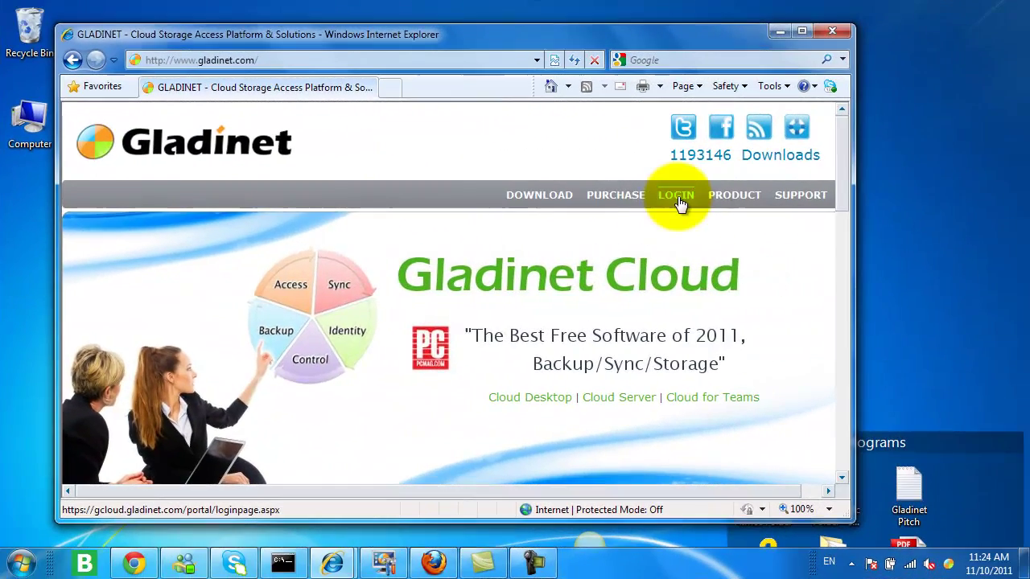
Log in to the Gladinet Cloud web portal with the account's user name and password
left_click(678, 202)
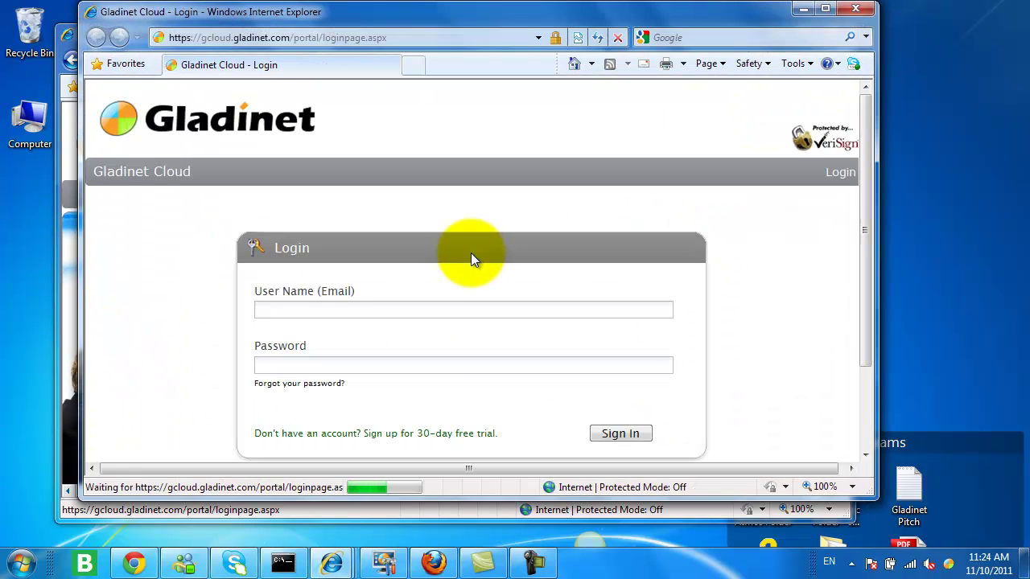
left_click(327, 309)
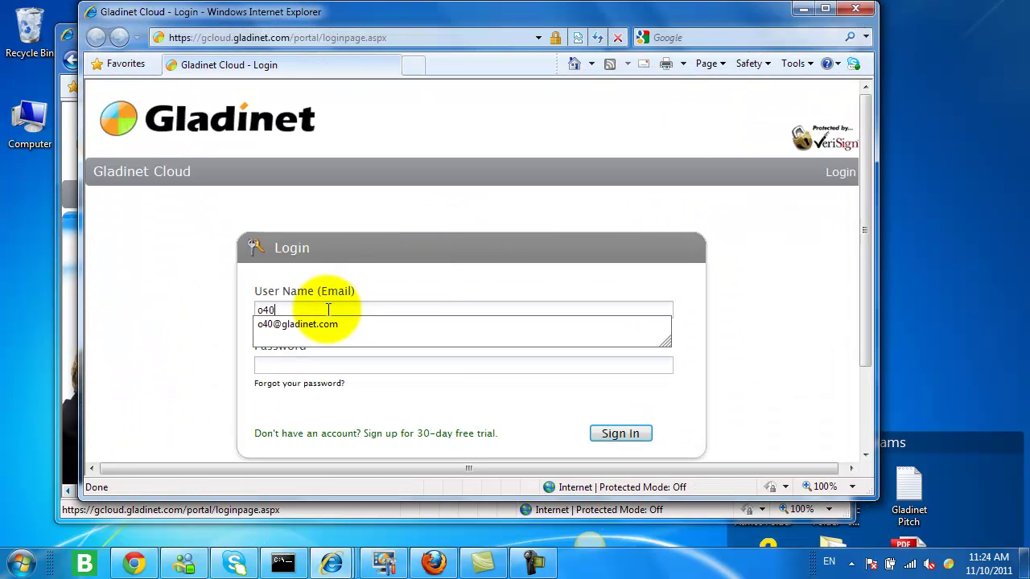
key("Down")
key("Return")
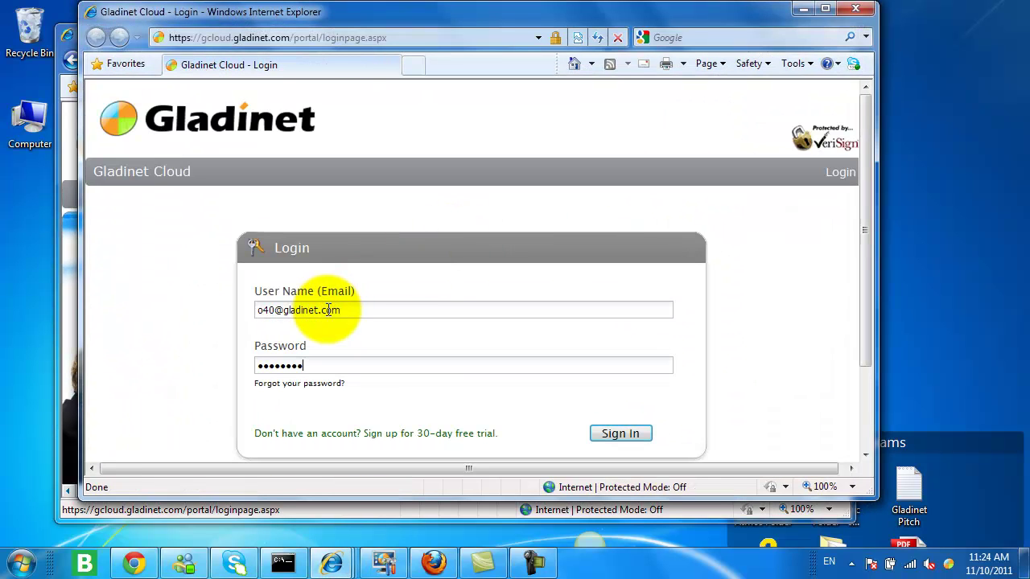
left_click(621, 433)
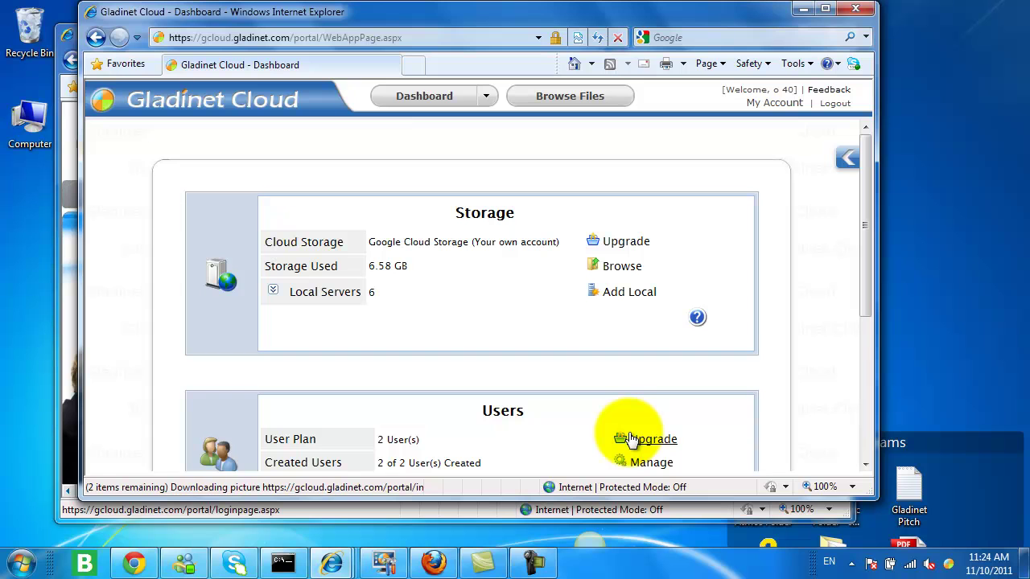
Browse the cloud's files down to emc1_rename.png and bring up the Gladinet tray menu
left_click(573, 99)
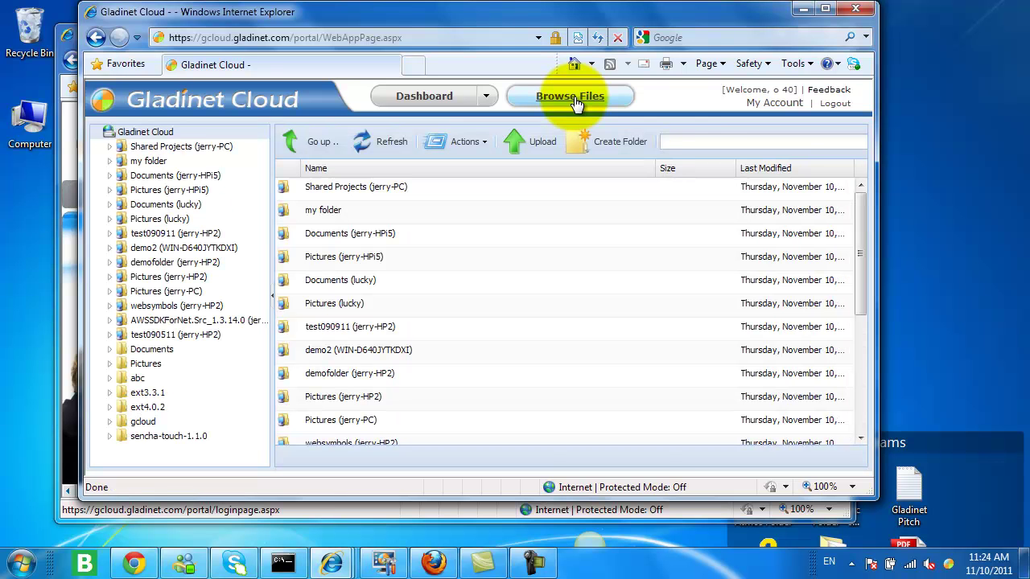
left_click_drag(864, 225, 839, 345)
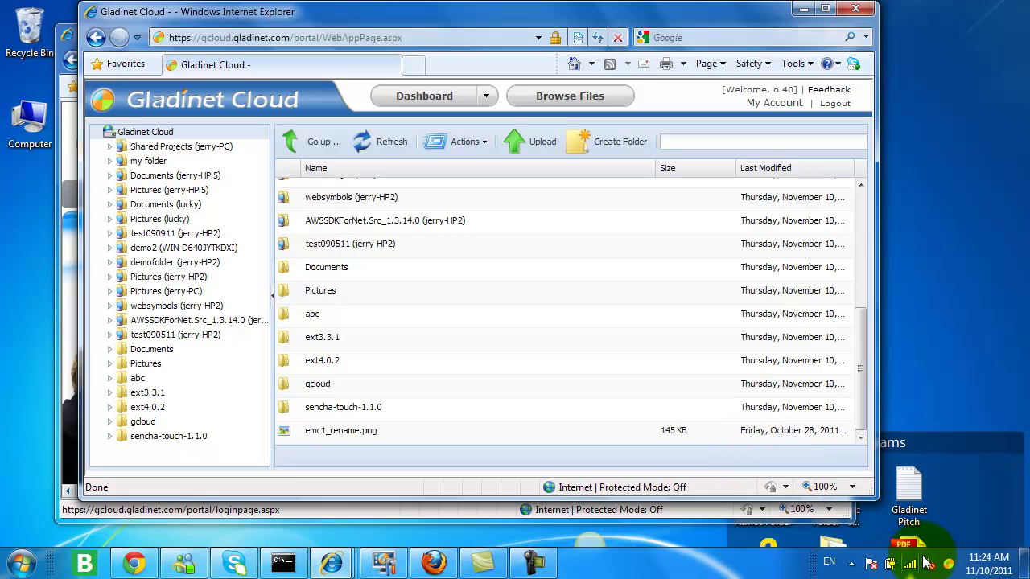
left_click(950, 566)
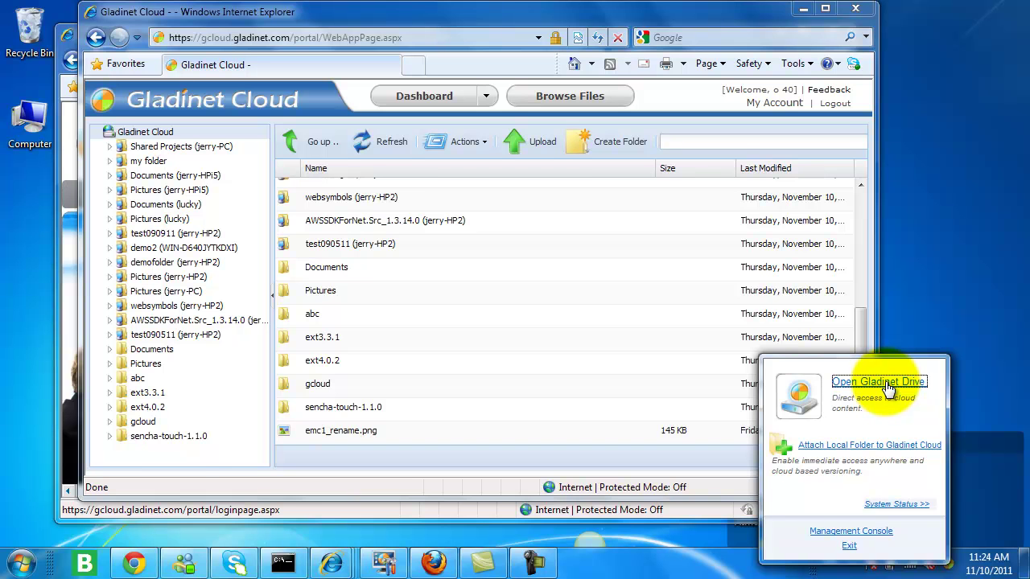
Open drive M: in Explorer, tile it beside the web portal, and sort the web list by name
left_click(884, 383)
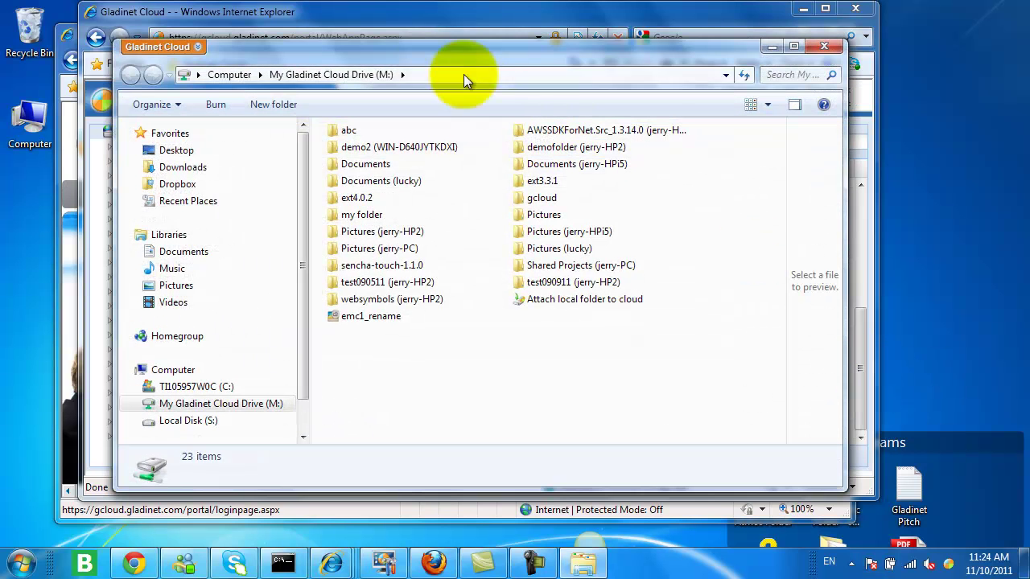
left_click_drag(402, 54, 1028, 40)
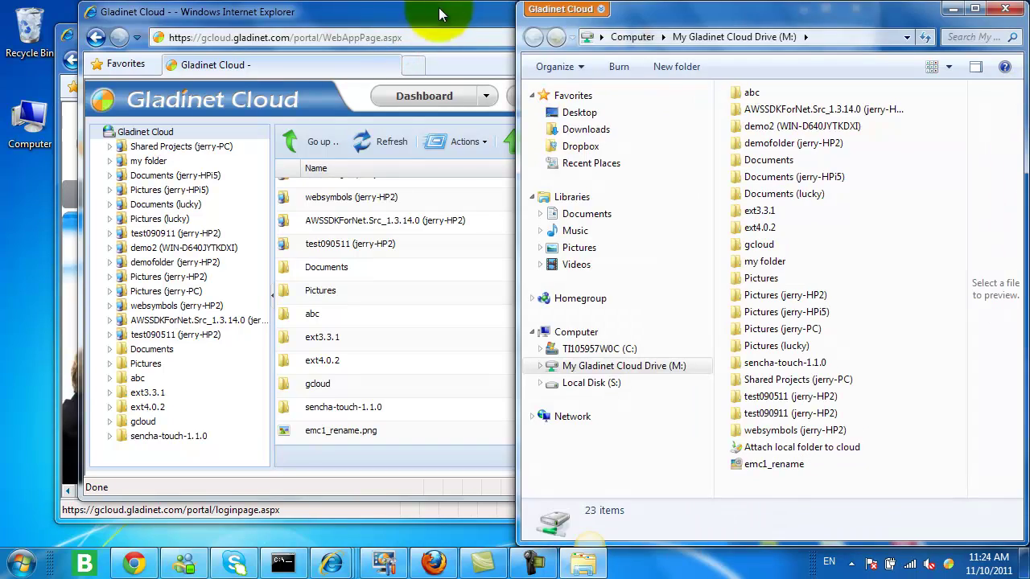
left_click_drag(450, 16, 2, 57)
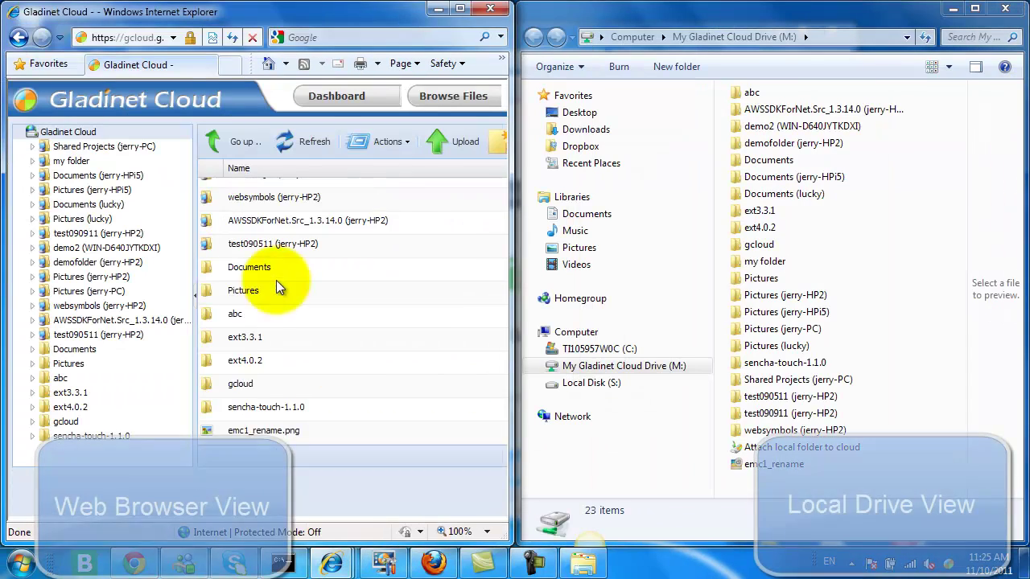
left_click_drag(499, 311, 493, 201)
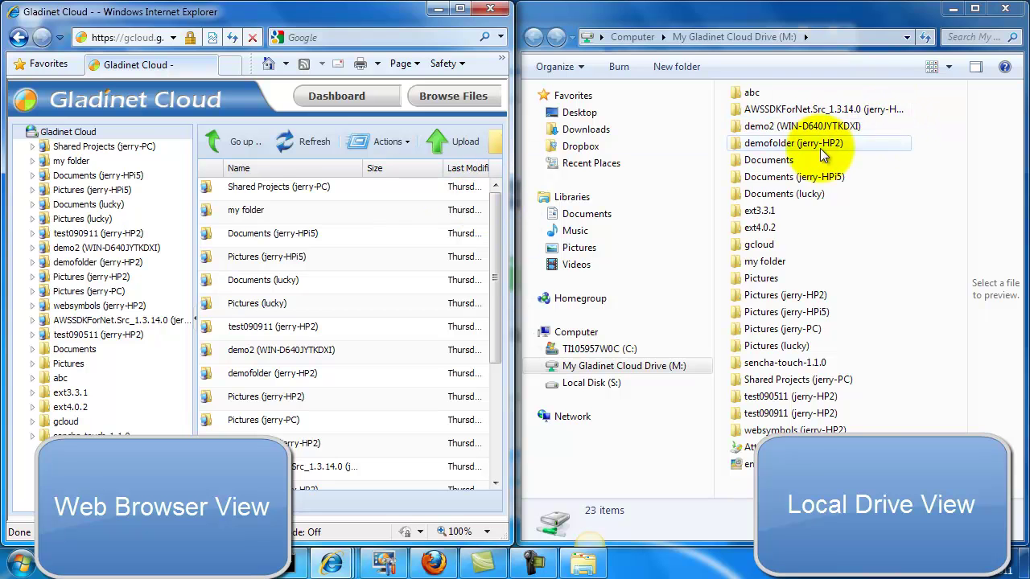
left_click(313, 167)
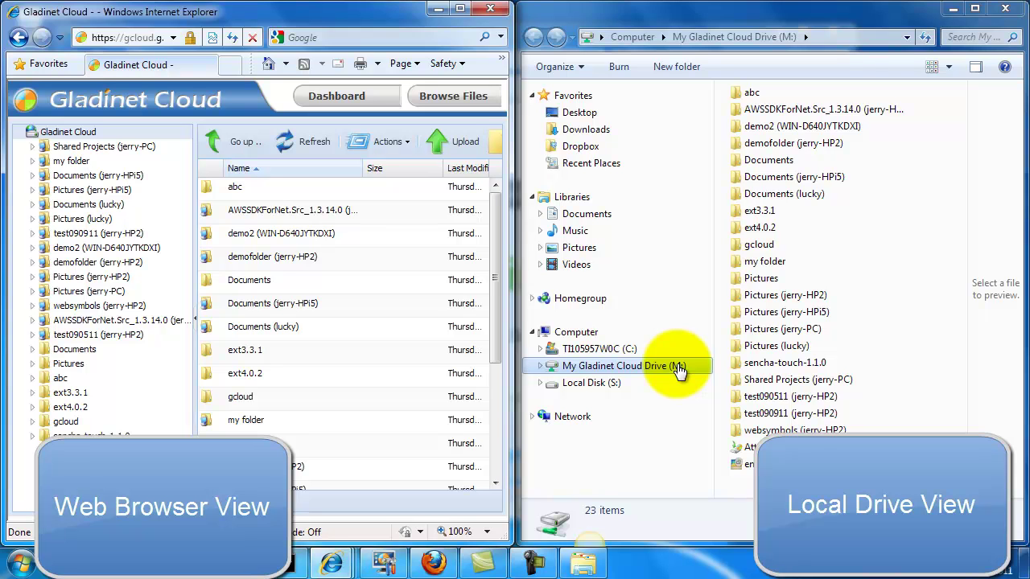
Open the Pictures folder on drive M: and the local Pictures library
double_click(761, 279)
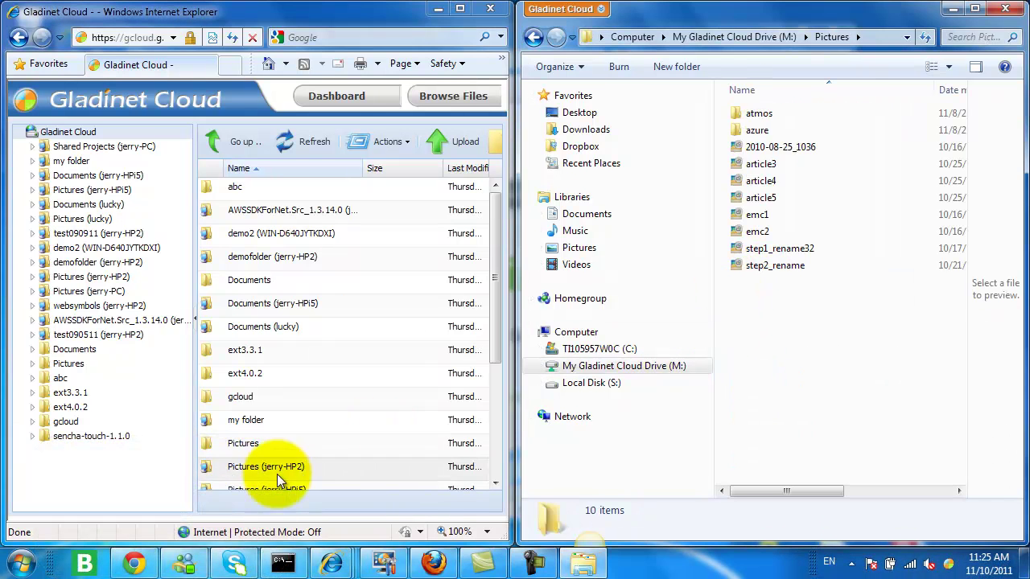
left_click(21, 563)
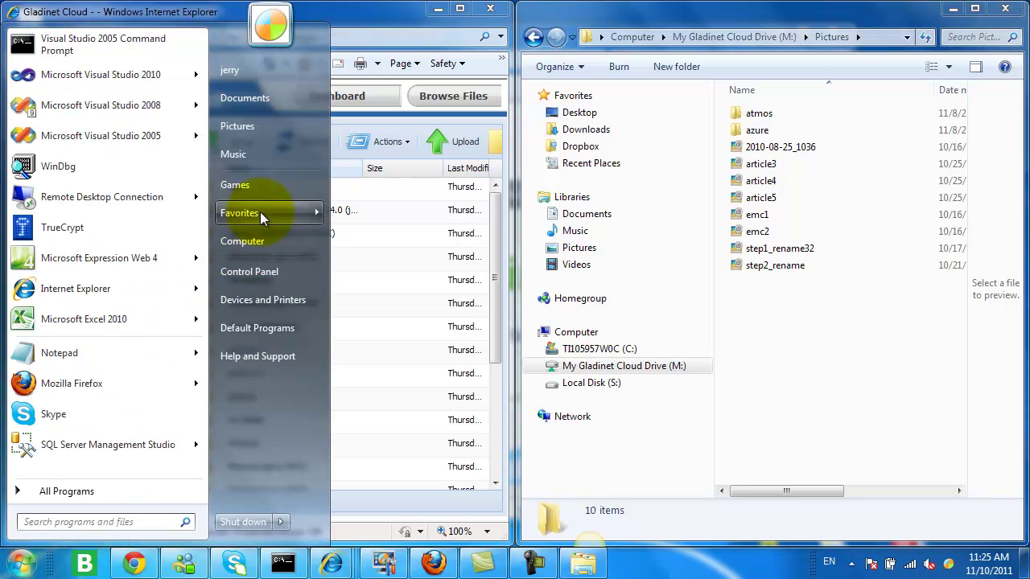
left_click(265, 126)
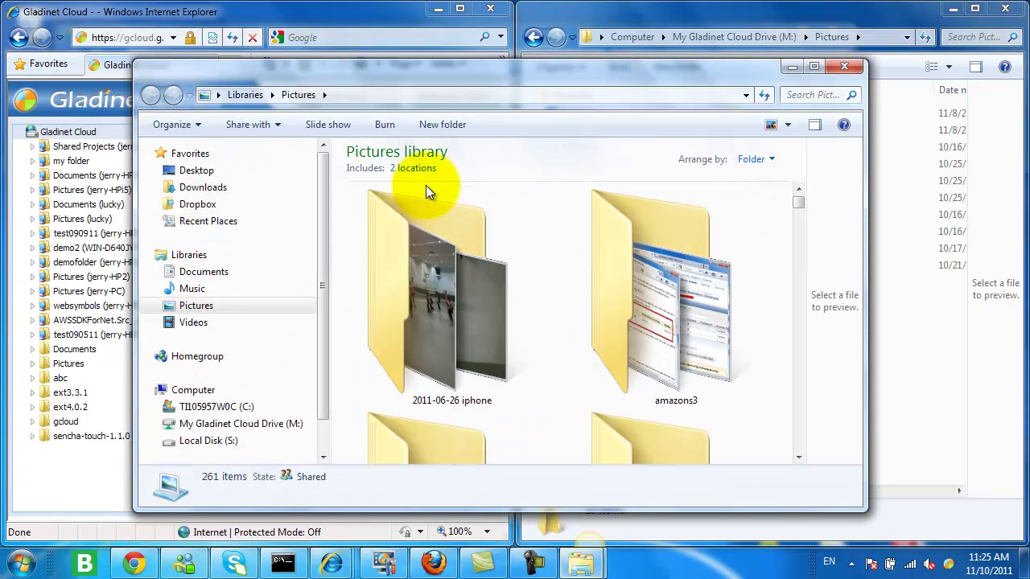
scroll(788, 211, "down", 5)
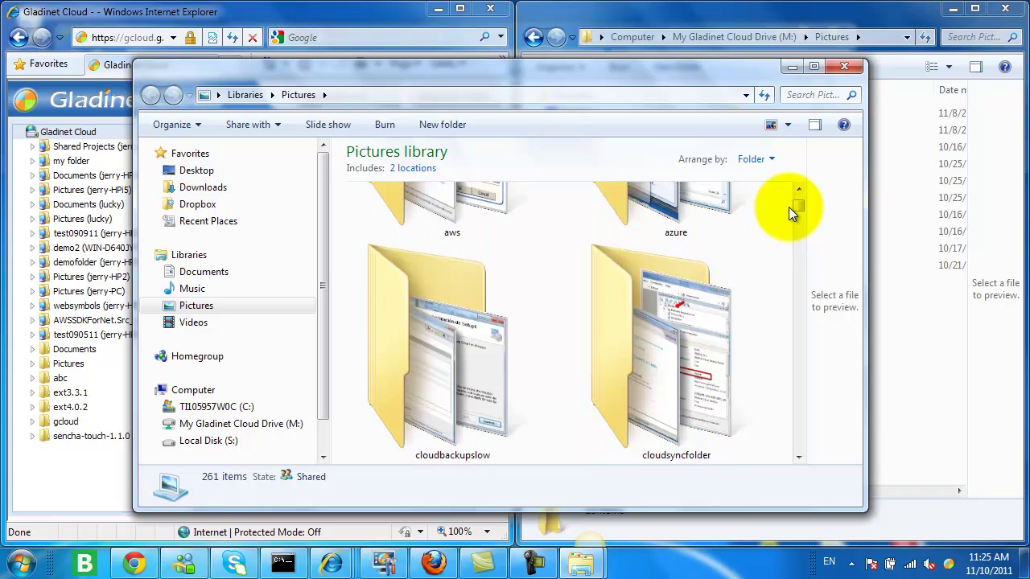
left_click(691, 210)
Move the Pictures library window left and select its gcloudtour folder
left_click_drag(635, 70, 509, 67)
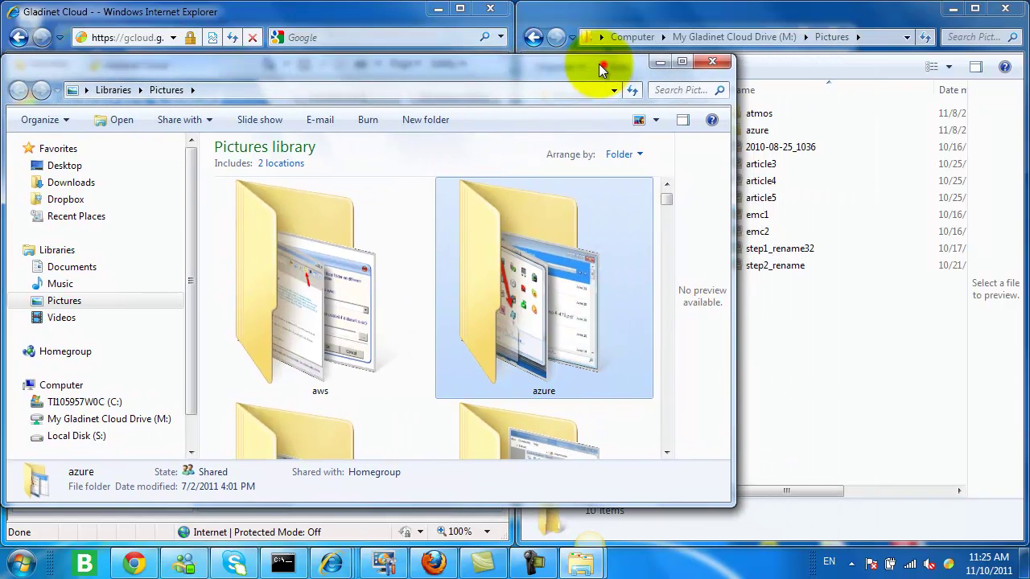
left_click_drag(602, 64, 549, 54)
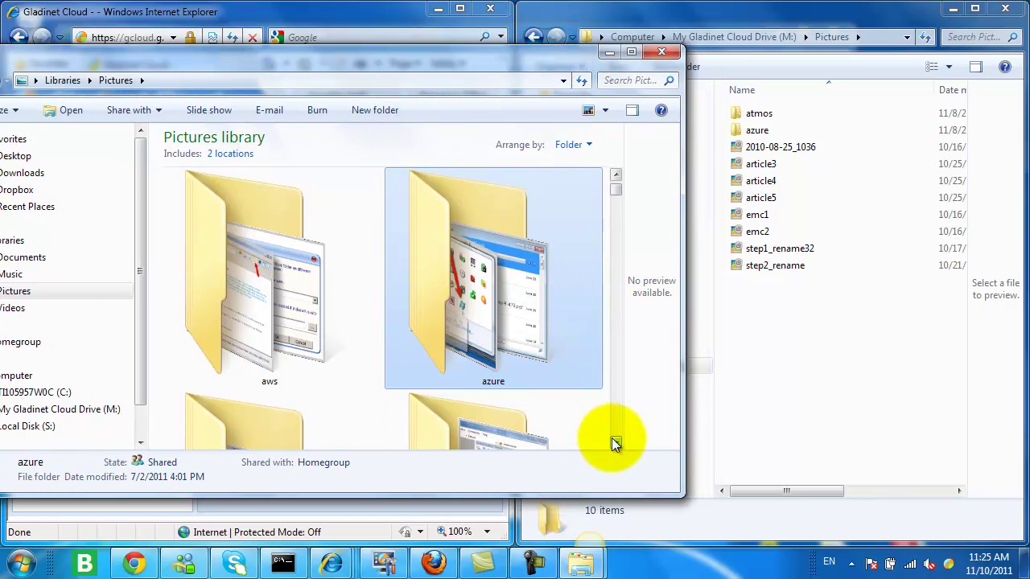
scroll(612, 437, "down", 2)
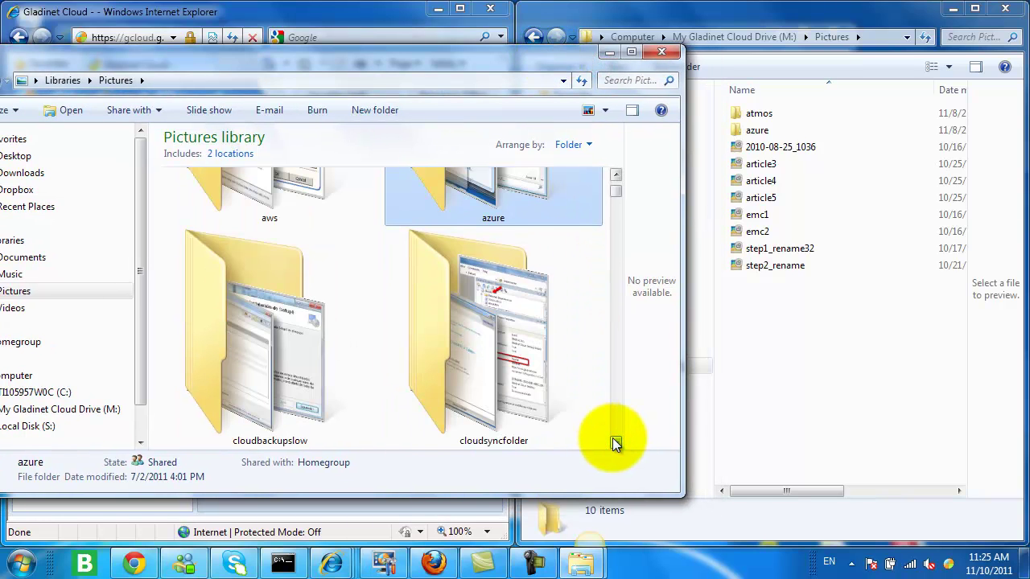
left_click(613, 439)
left_click(613, 439)
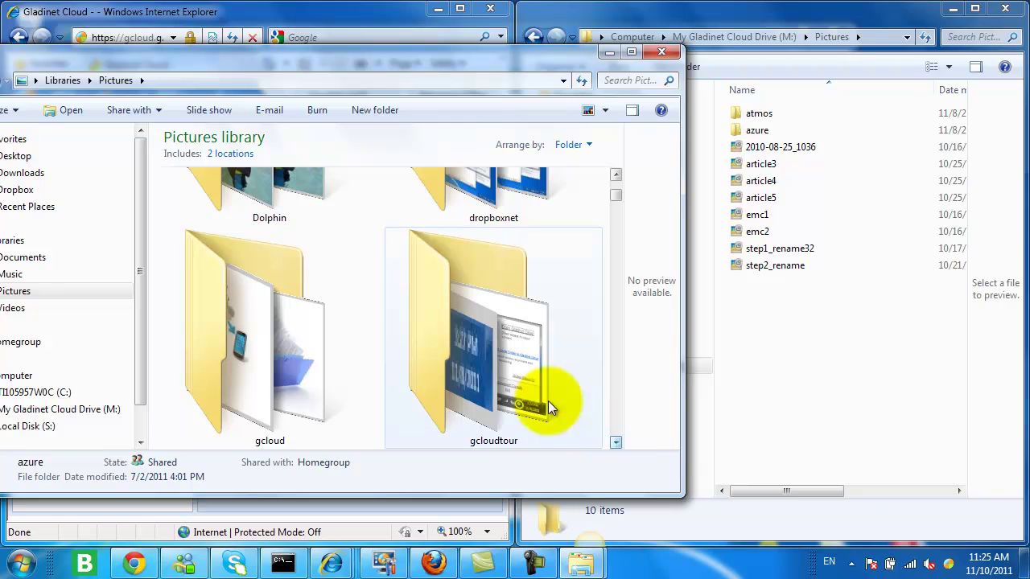
left_click(459, 344)
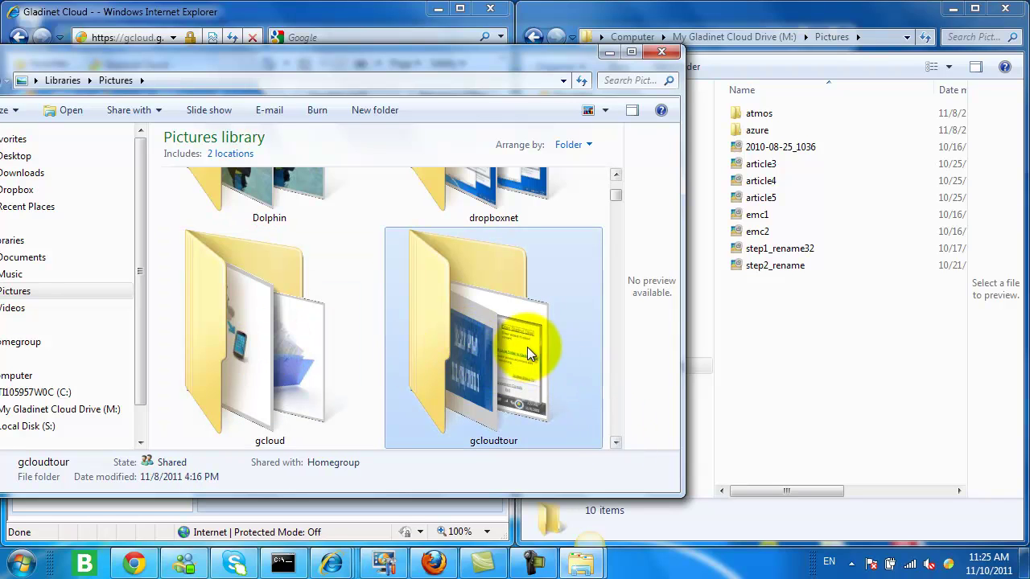
Drag gcloudtour into M:\Pictures so its files upload to the cloud
mouse_move(473, 337)
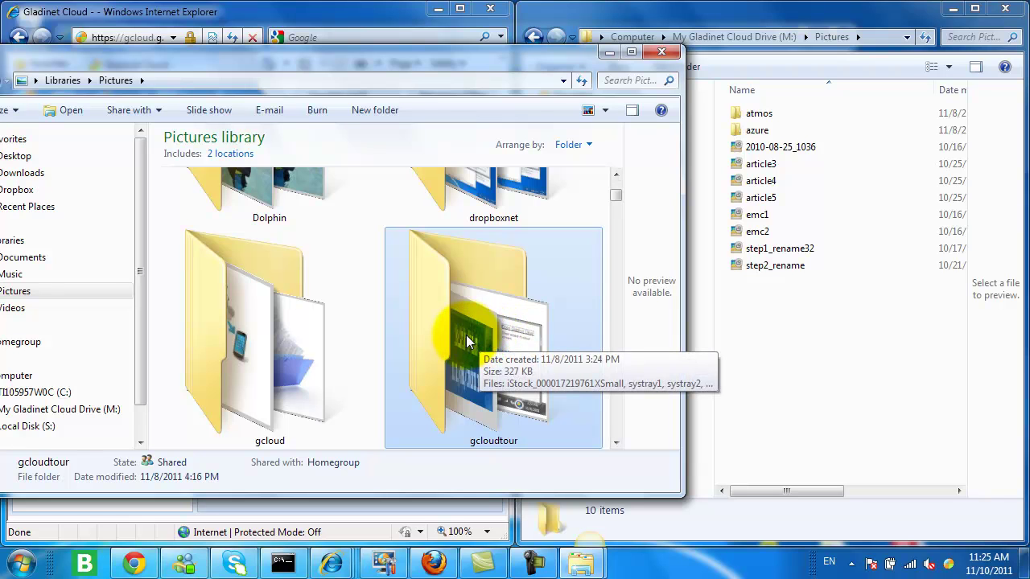
left_click_drag(469, 341, 805, 368)
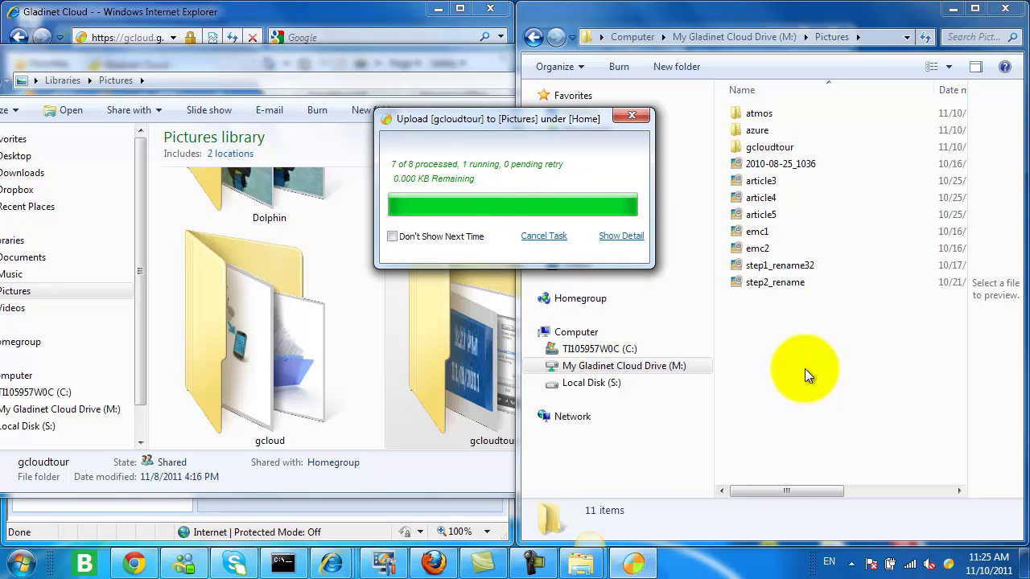
In the web portal, open Pictures > gcloudtour to view tour1.png, systray1.png and the other uploads
left_click(216, 16)
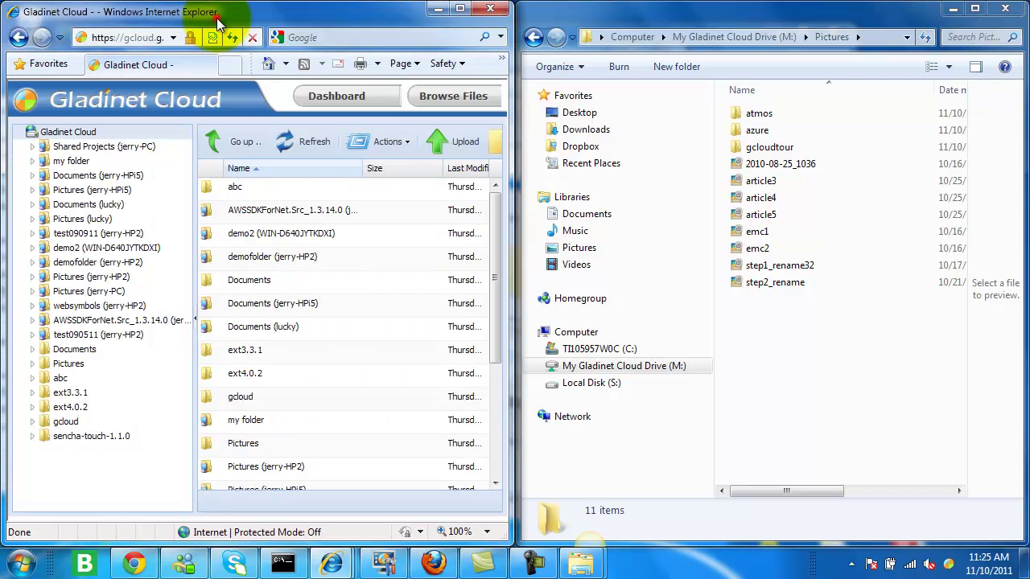
left_click_drag(492, 234, 487, 291)
double_click(225, 353)
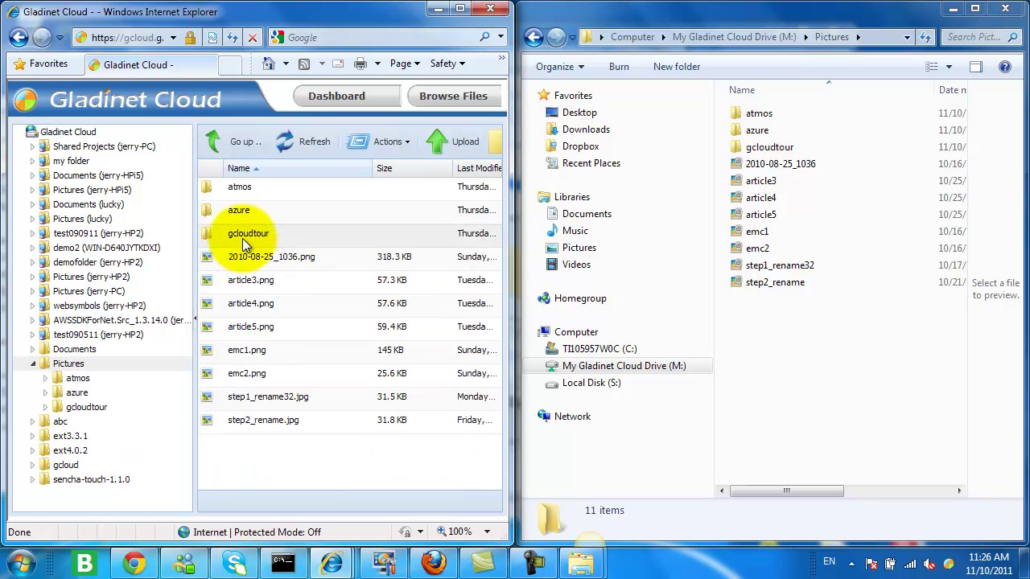
double_click(243, 238)
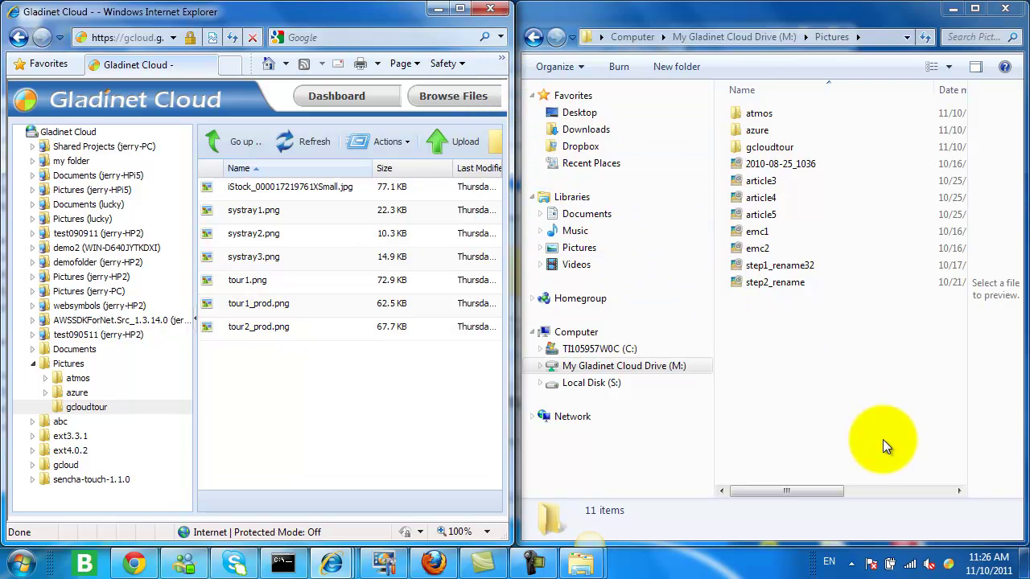
Attach the local My Pictures\google folder to Gladinet Cloud through the tray's Attach Local Folder wizard
left_click(948, 563)
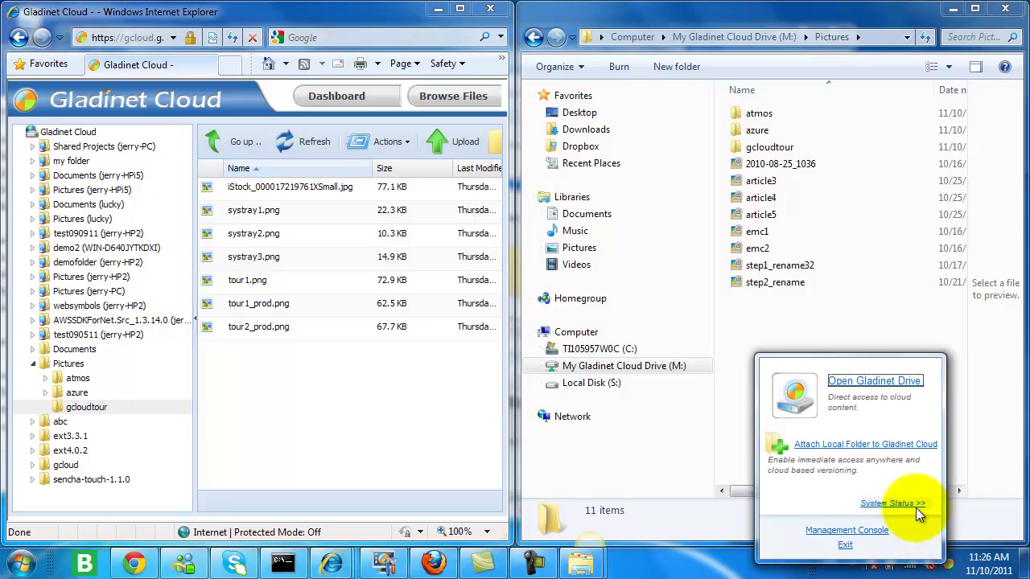
left_click(873, 445)
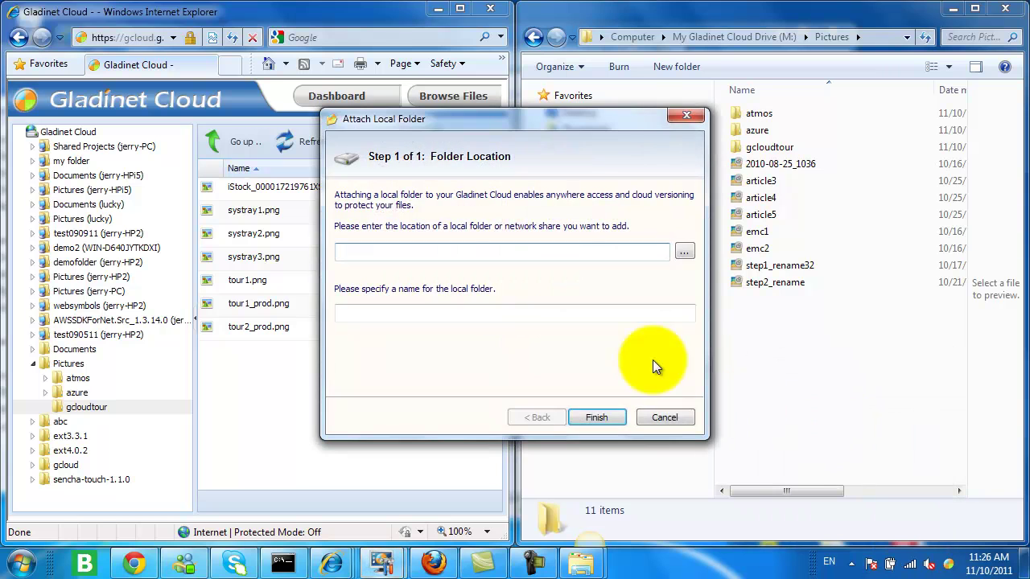
left_click(686, 251)
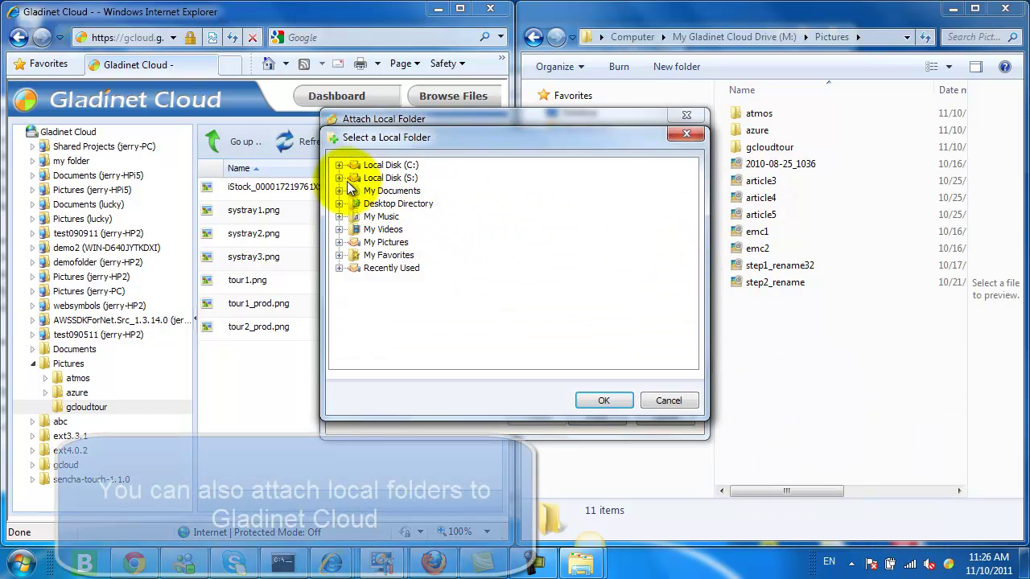
left_click(339, 242)
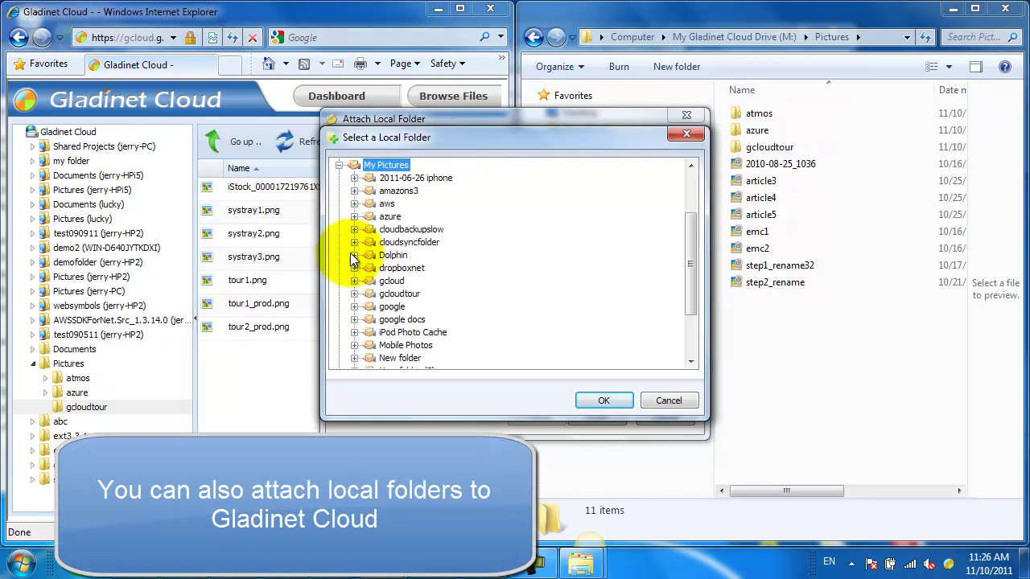
left_click(391, 308)
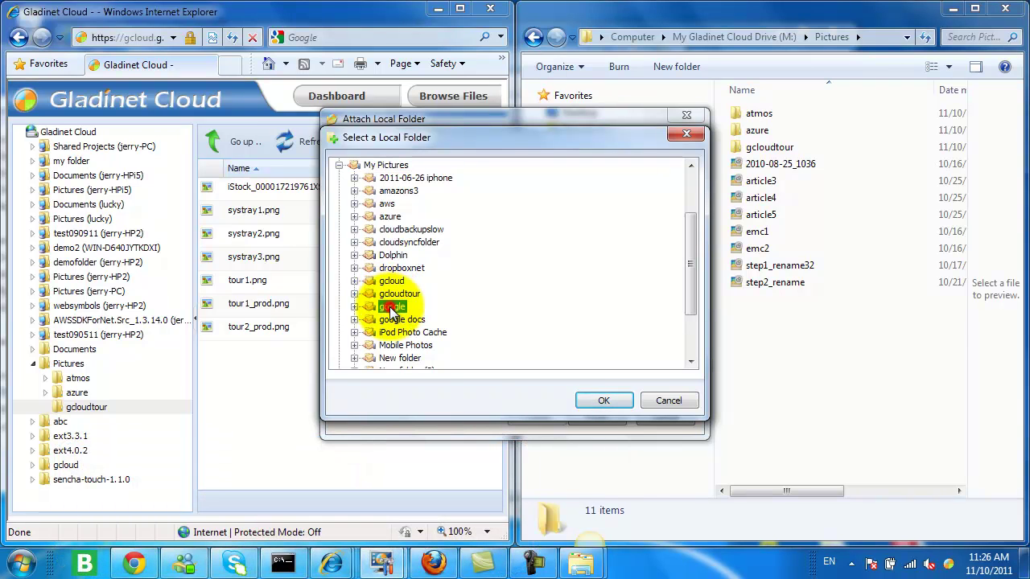
left_click(603, 400)
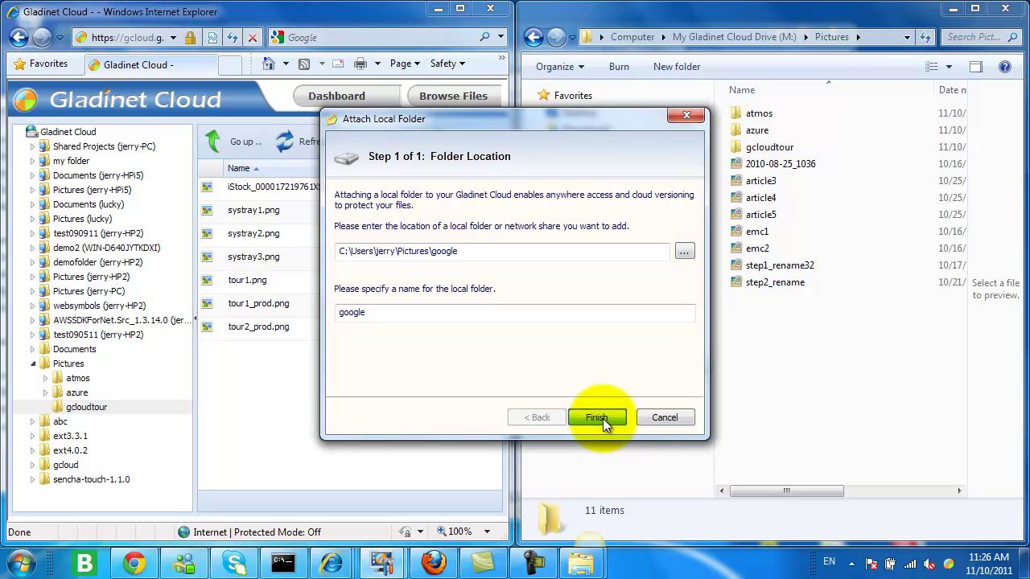
left_click(596, 418)
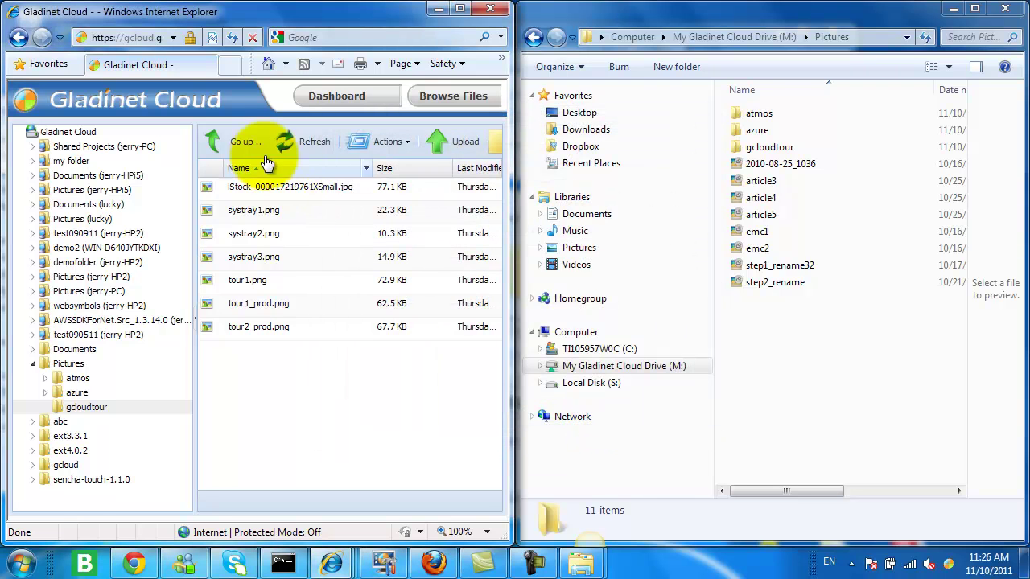
Go up to the root, open google (jerry-PC) to see google1–3.png, then return to the root list
left_click(241, 144)
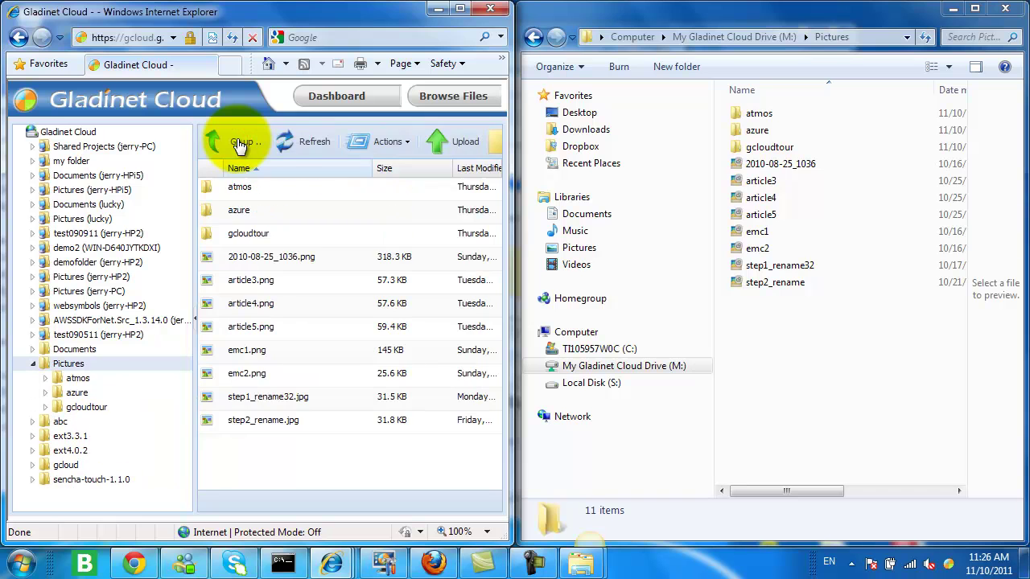
left_click(231, 144)
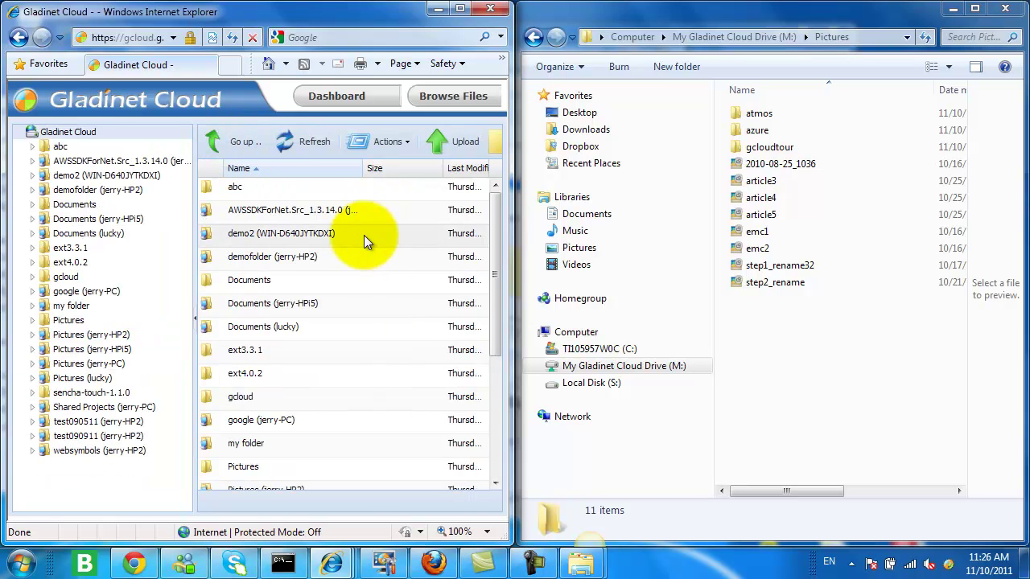
double_click(260, 422)
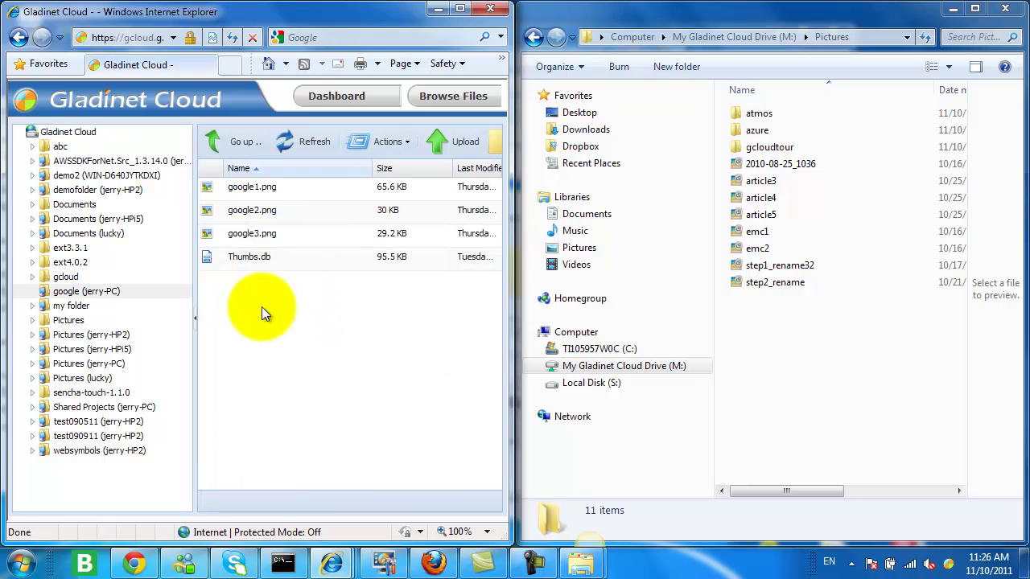
left_click(236, 140)
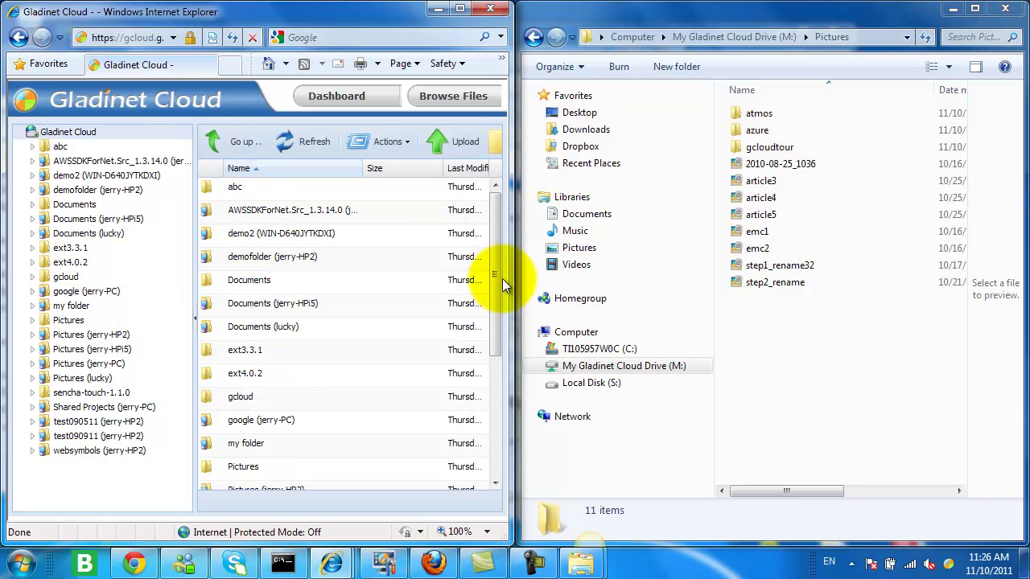
left_click_drag(503, 283, 482, 368)
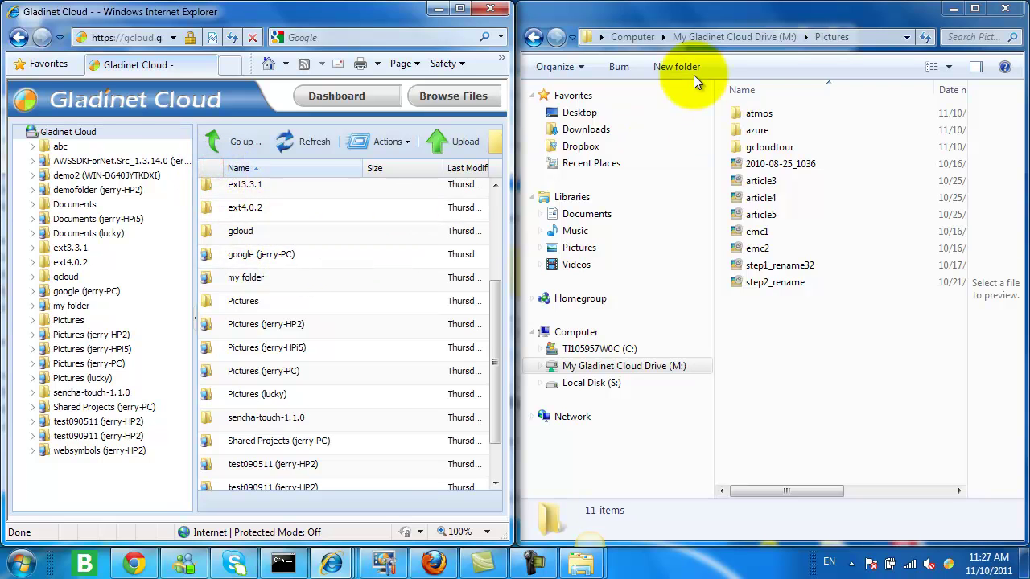
Return Explorer to the M: drive root and widen the web portal window
left_click(716, 37)
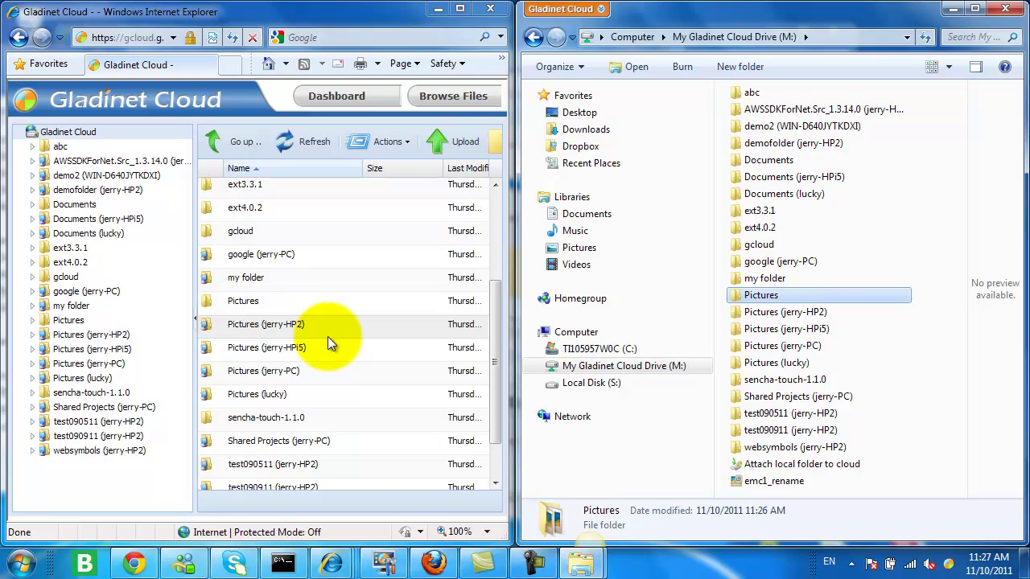
left_click_drag(515, 252, 705, 251)
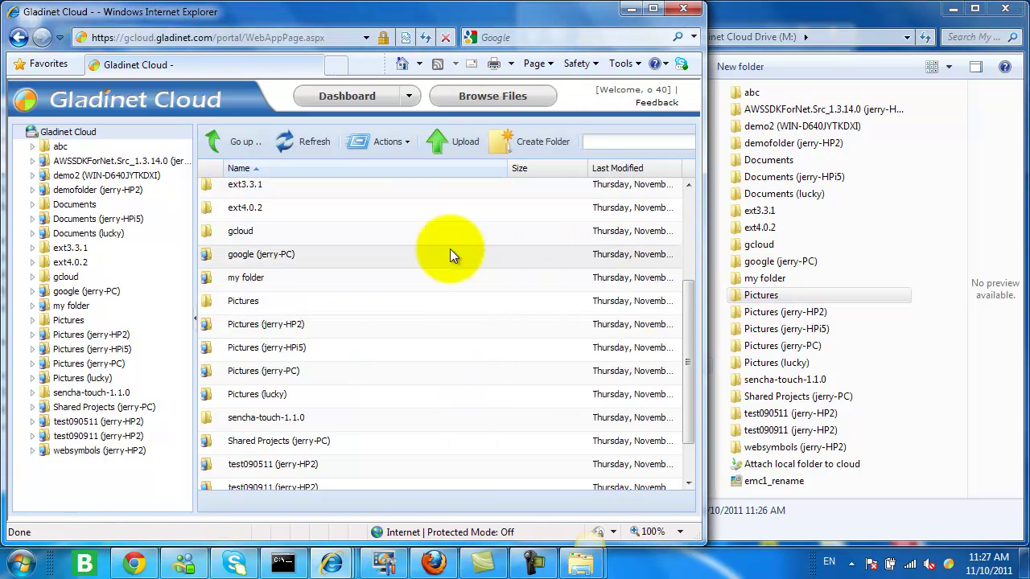